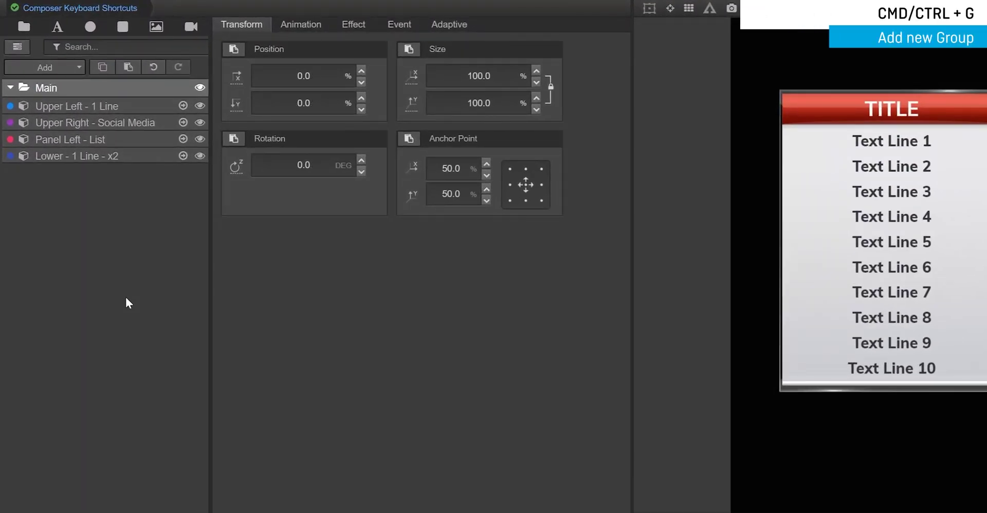
Build a New Group with a Circle widget and New Sub-Comp, then toggle the Composition Navigator.
key(ctrl+g)
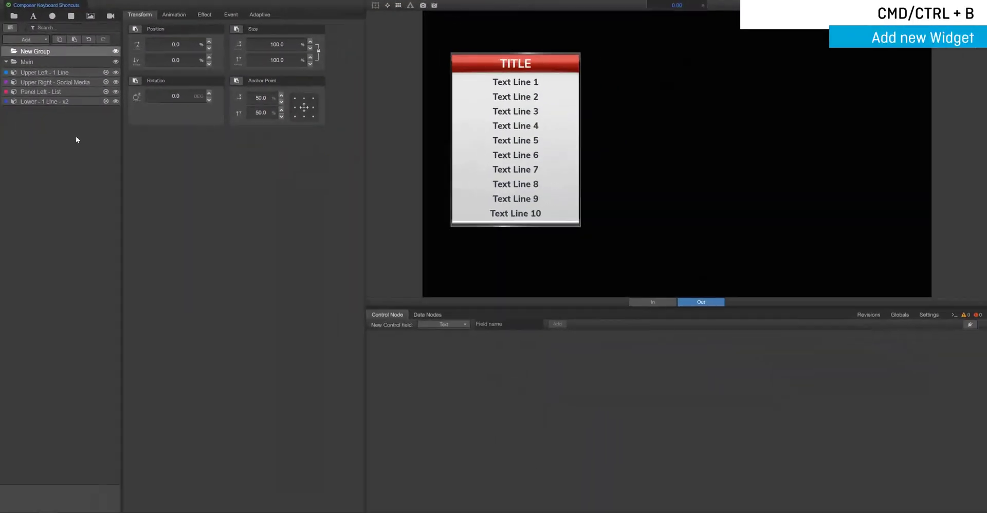
key(ctrl+b)
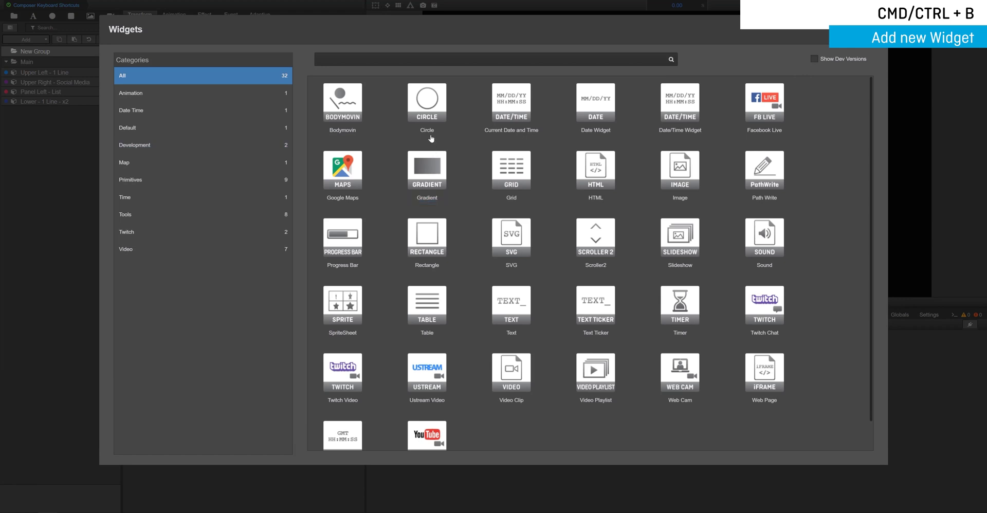
click(428, 118)
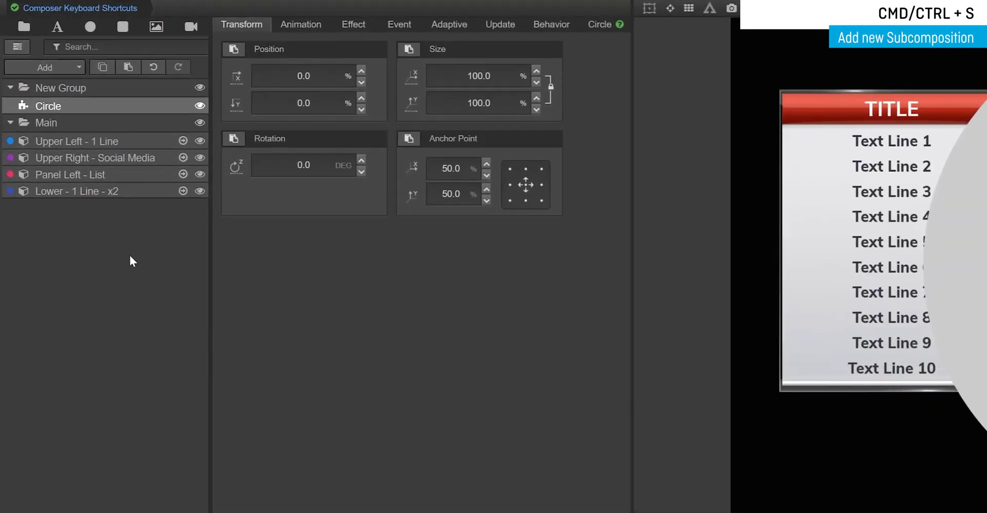
key(ctrl+s)
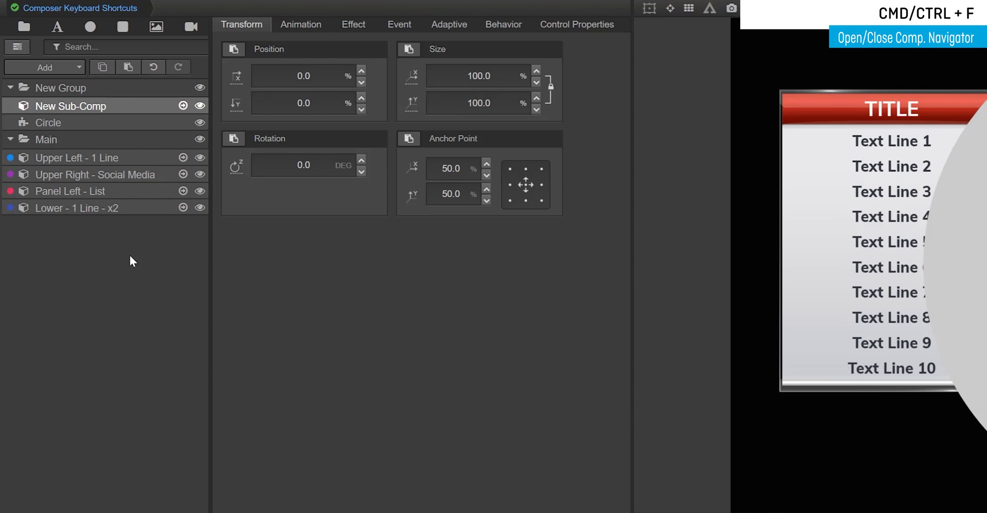
key(ctrl+f)
key(ctrl+f)
key(ctrl+f)
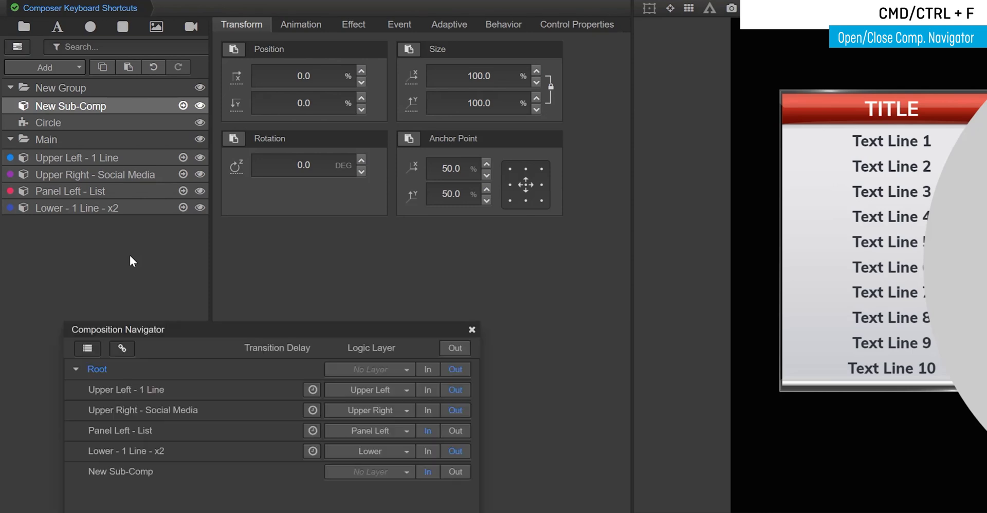
key(ctrl+f)
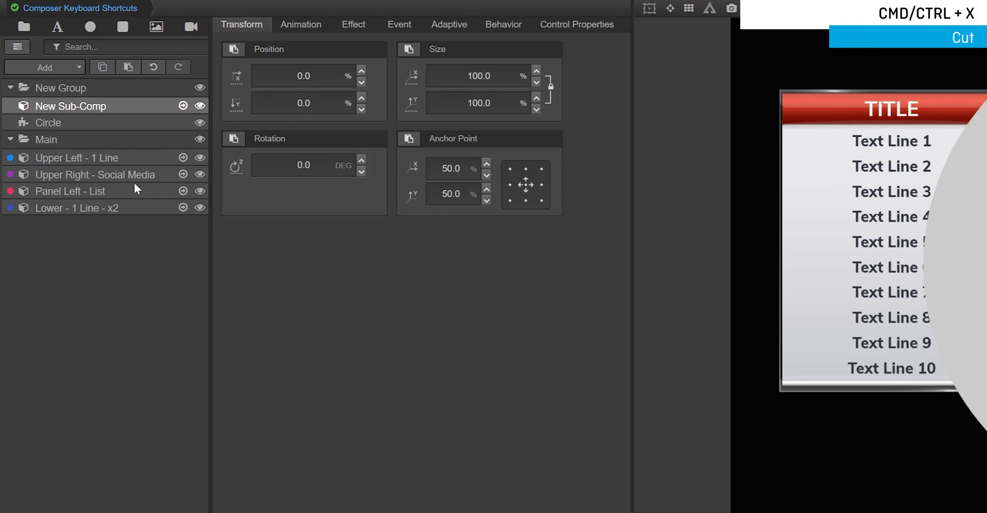
Cut the Circle, New Sub-Comp and New Group layers out of the tree.
click(139, 122)
key(ctrl+x)
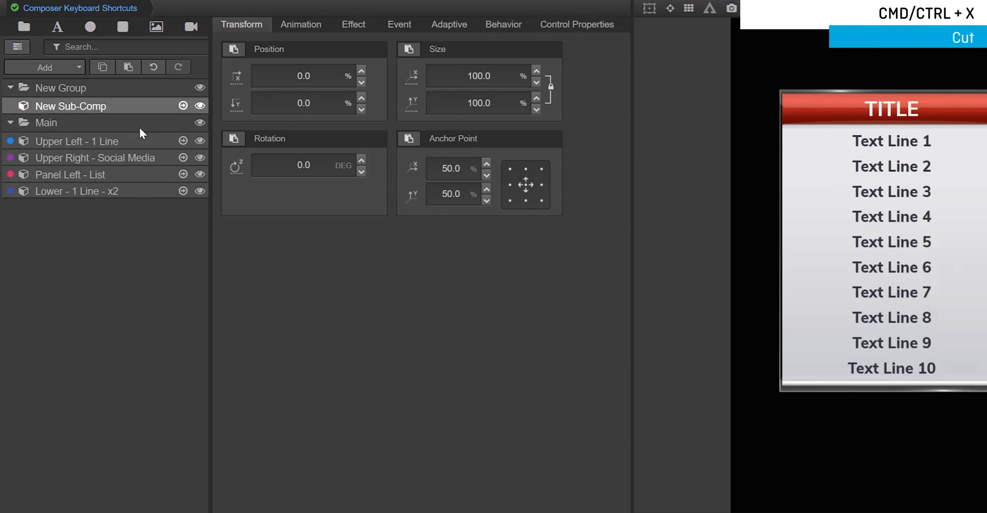
key(ctrl+x)
key(ctrl+x)
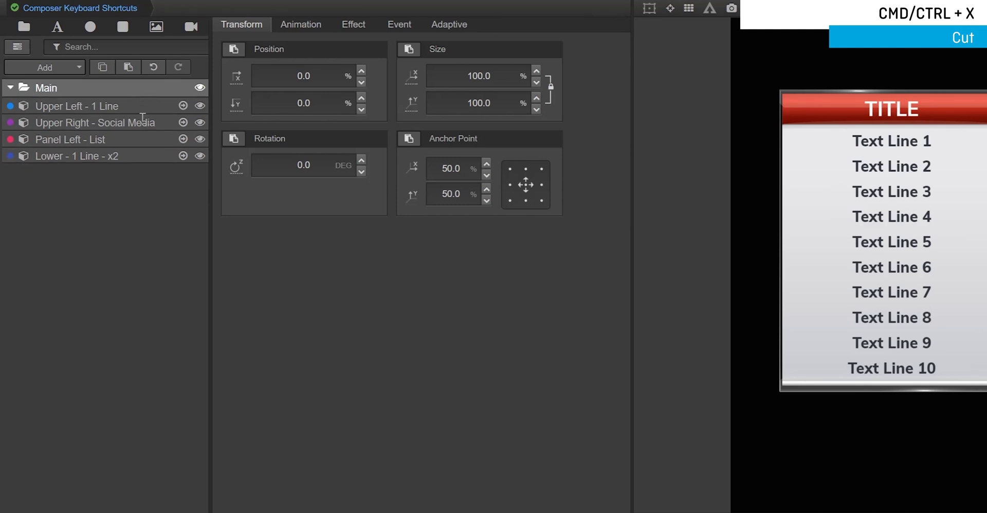
Paste a duplicate of Upper Left - 1 Line, then undo and redo the changes.
click(139, 111)
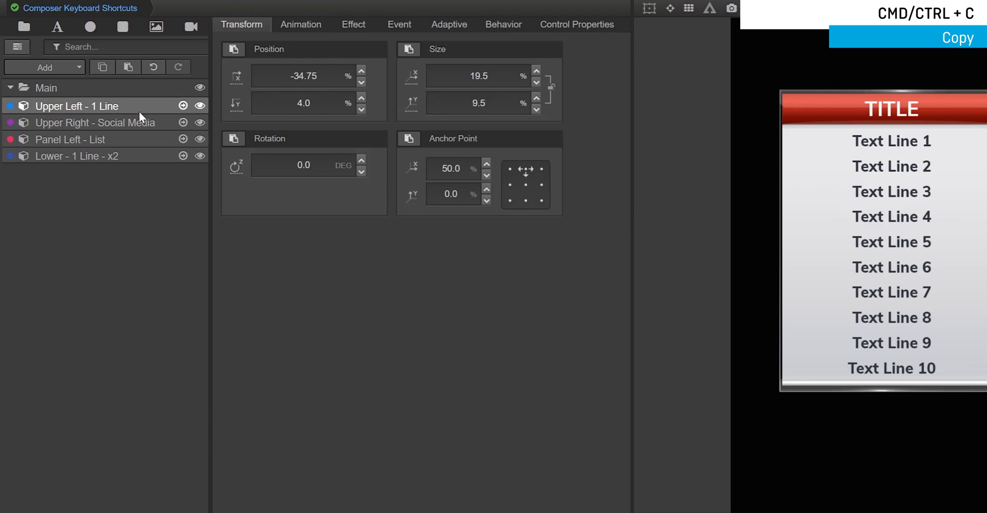
key(ctrl+v)
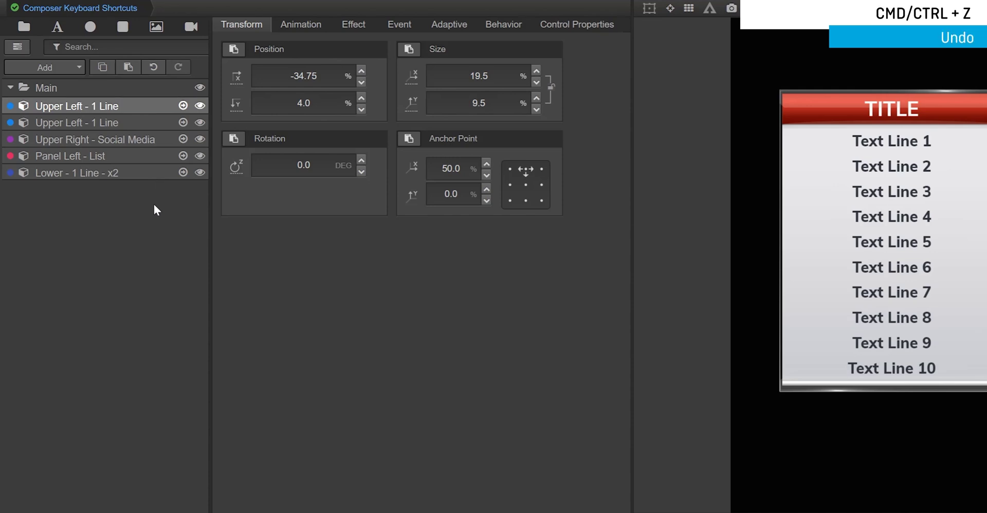
key(ctrl+z)
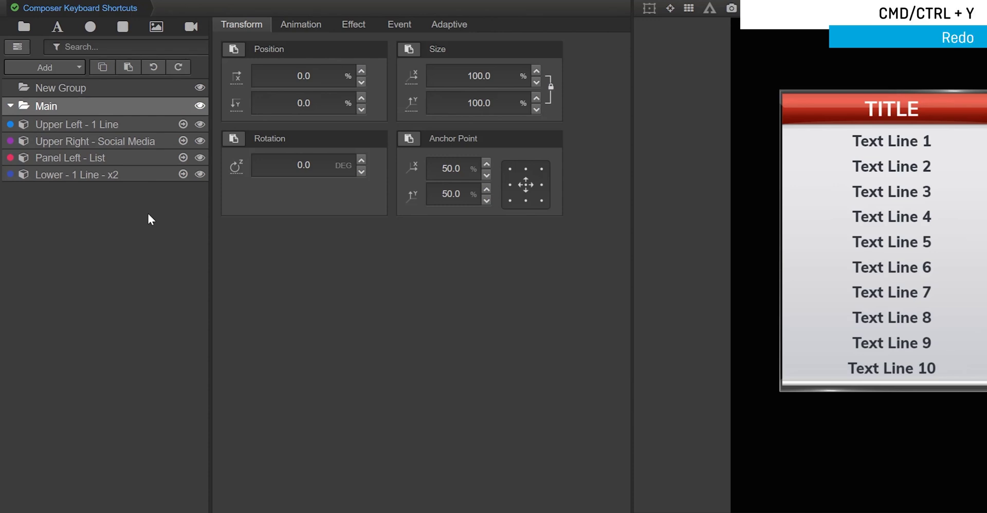
key(ctrl+y)
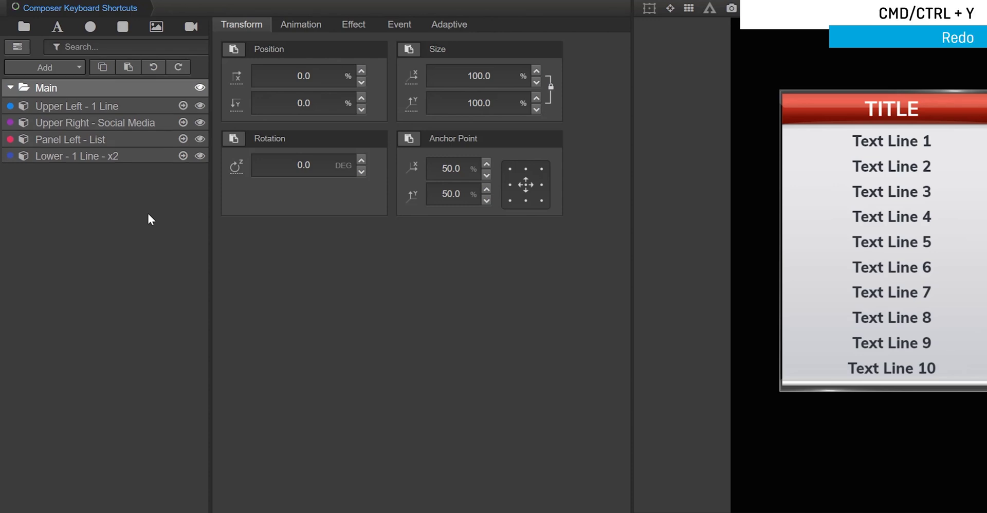
key(ctrl+y)
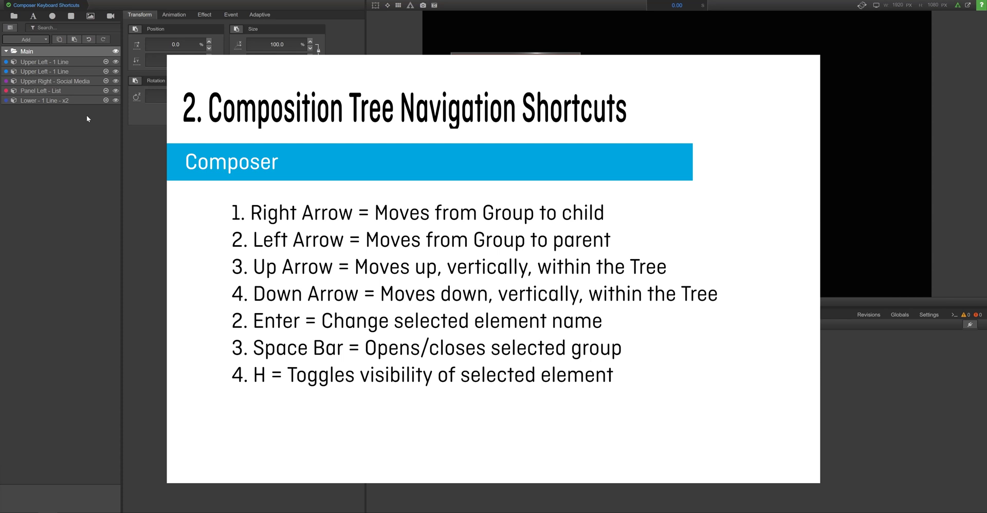
Delete the duplicate Upper Left - 1 Line layer from Main.
key(Delete)
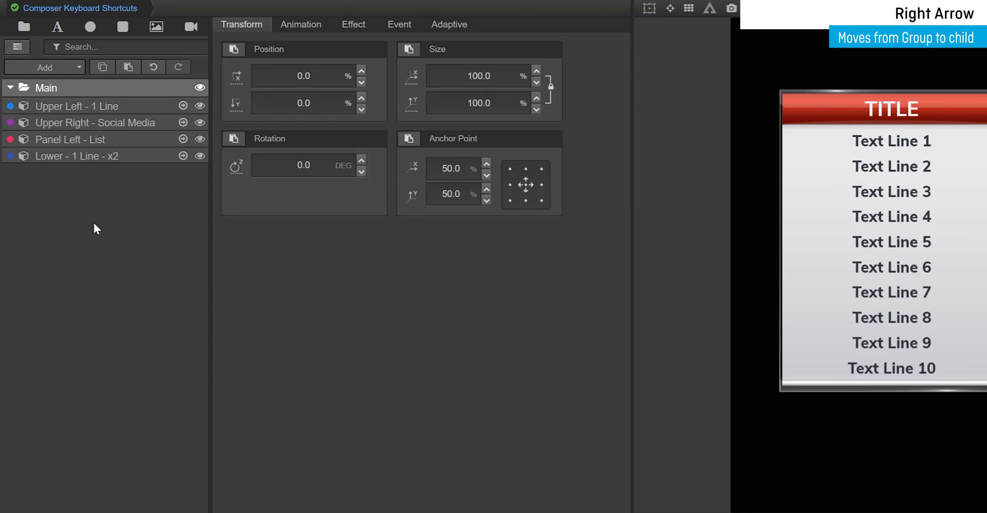
Step with arrow keys from Main into Upper Left - 1 Line's Text layer and back up to Main.
key(Right)
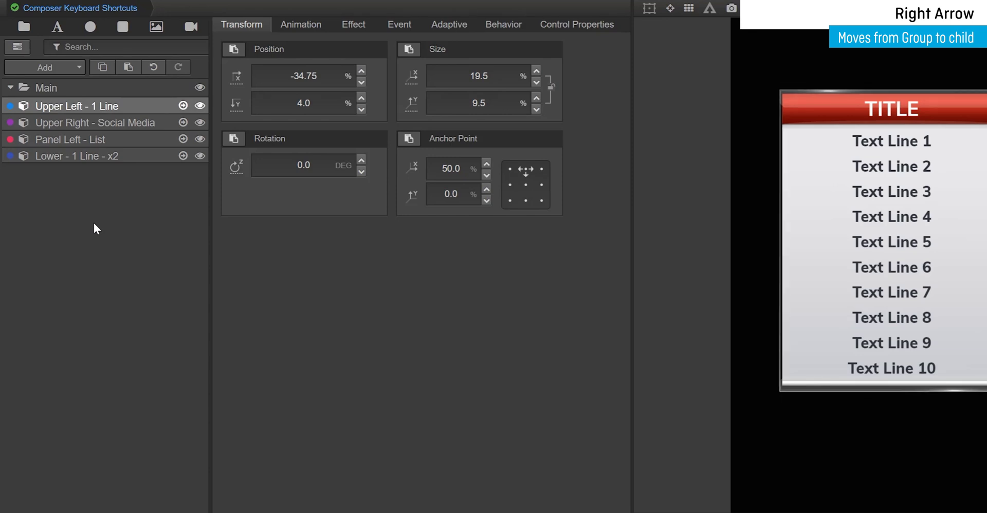
key(Right)
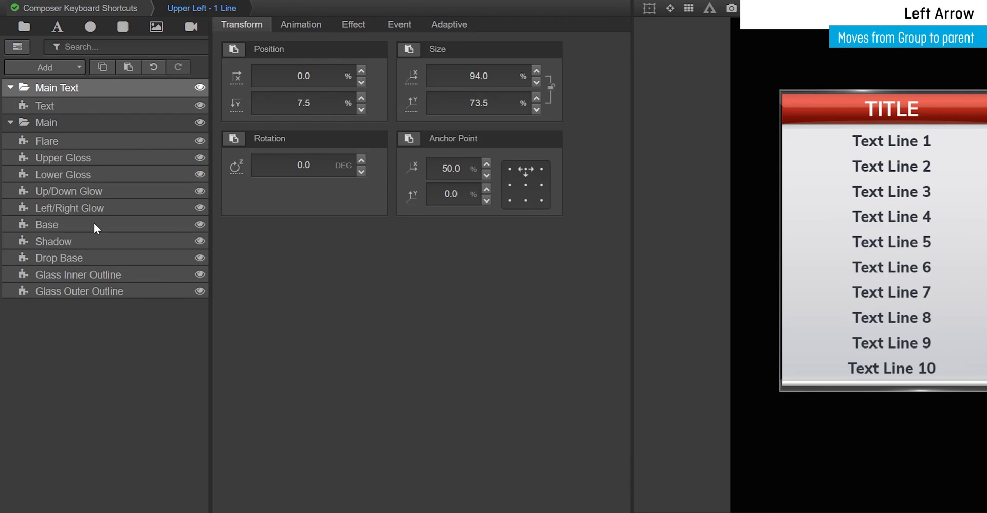
key(Right)
key(Left)
key(Left)
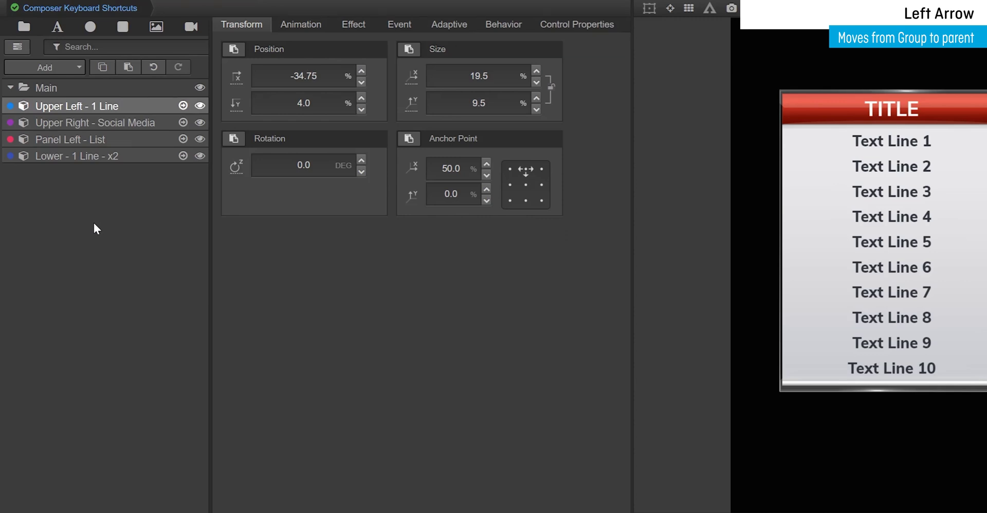
key(Left)
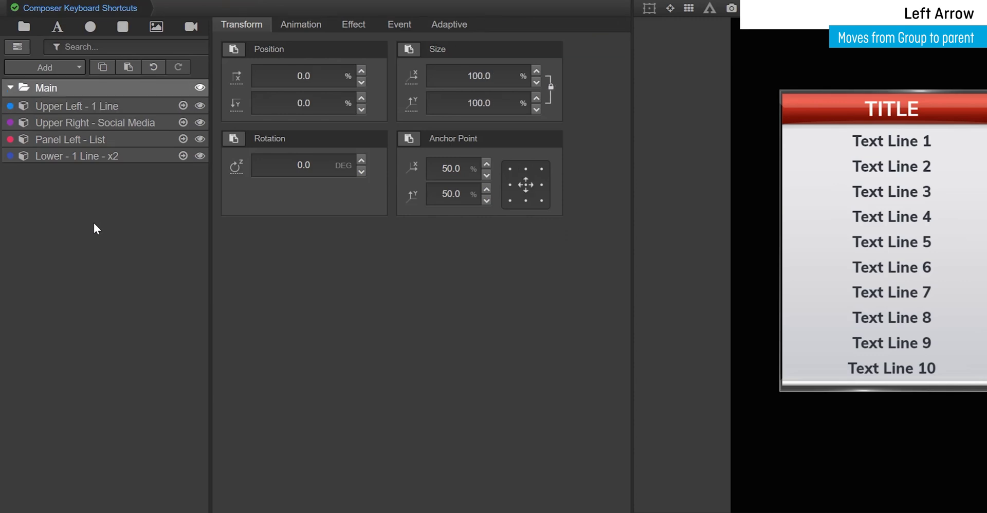
Move the tree selection up to Main and back down to Lower - 1 Line - x2.
click(128, 161)
key(Up)
key(Up)
key(Up)
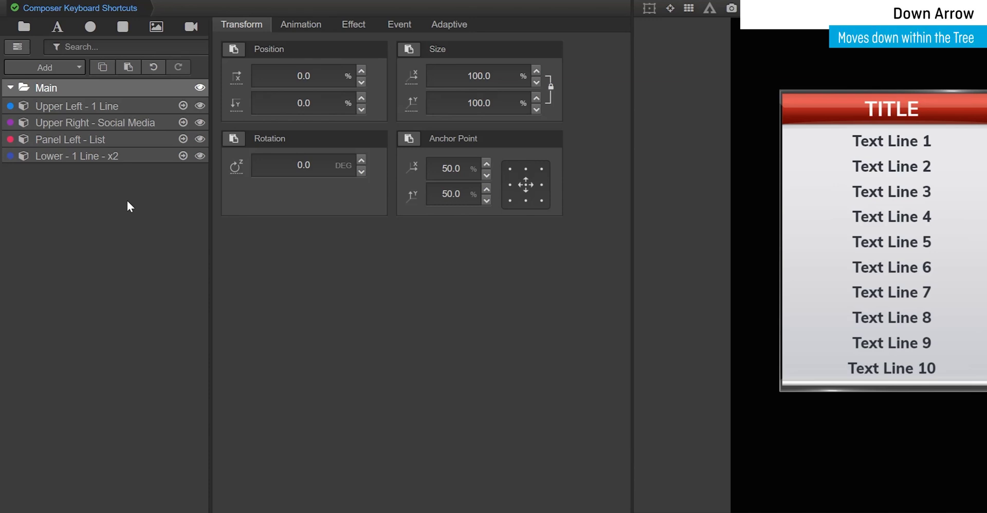
key(Down)
key(Down)
key(Down)
key(Down)
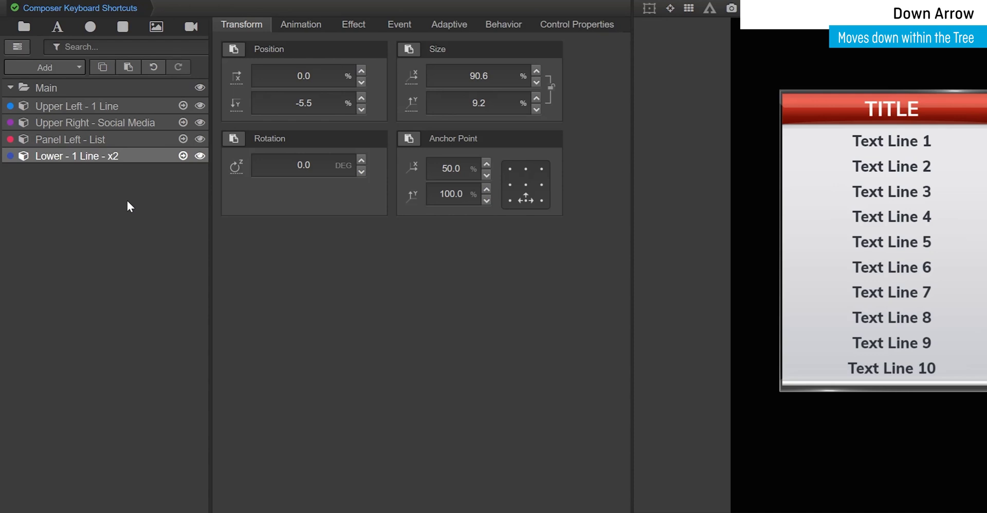
Rename Lower - 1 Line - x2 to 'Lower Third'.
key(Return)
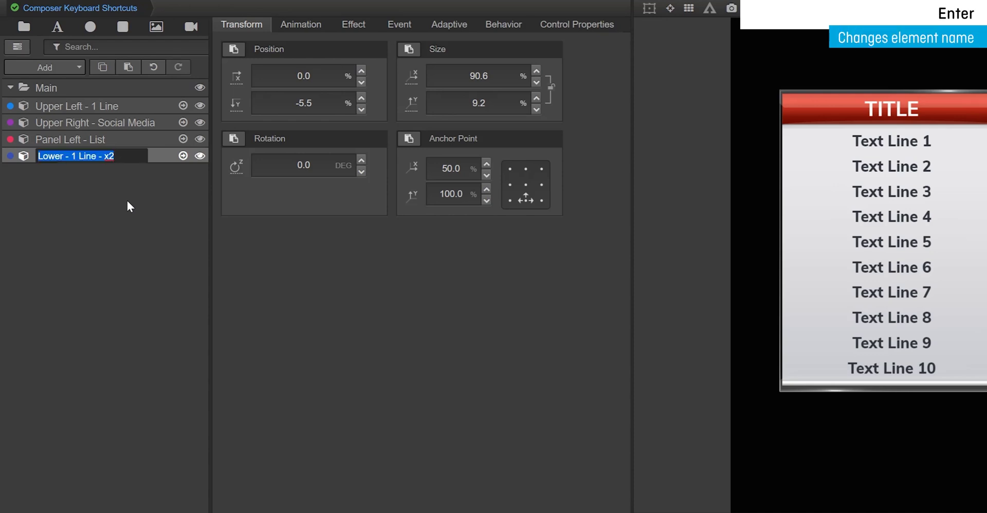
text(Lower Third)
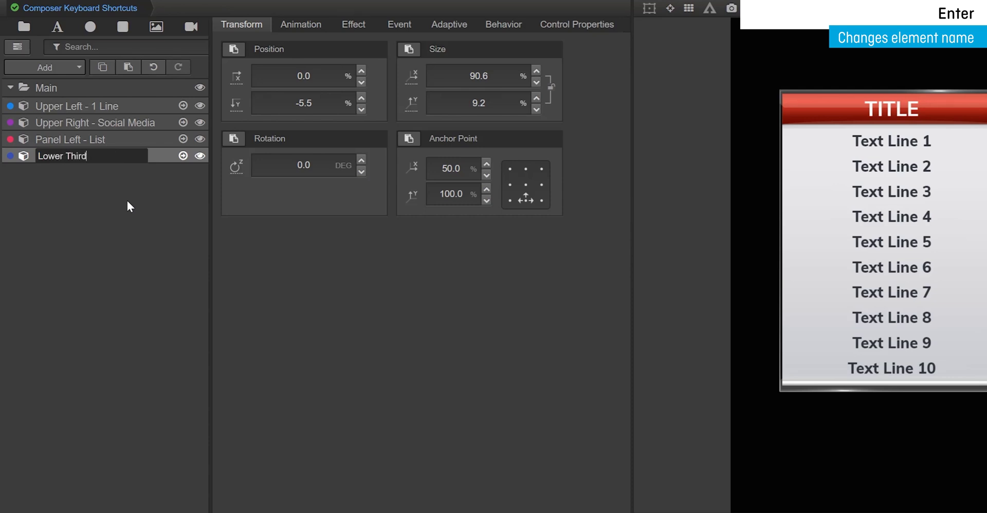
key(Return)
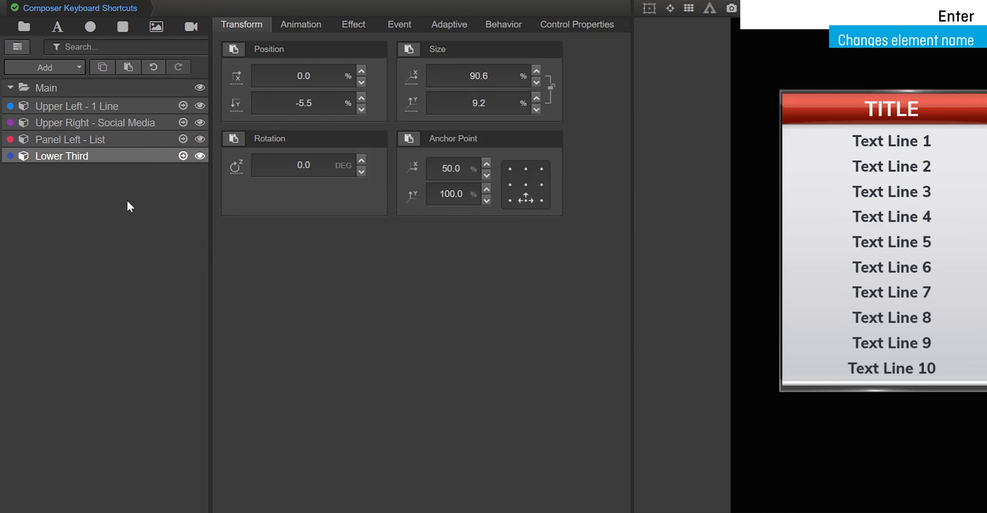
Select the Main group and collapse then expand it with Space.
click(123, 106)
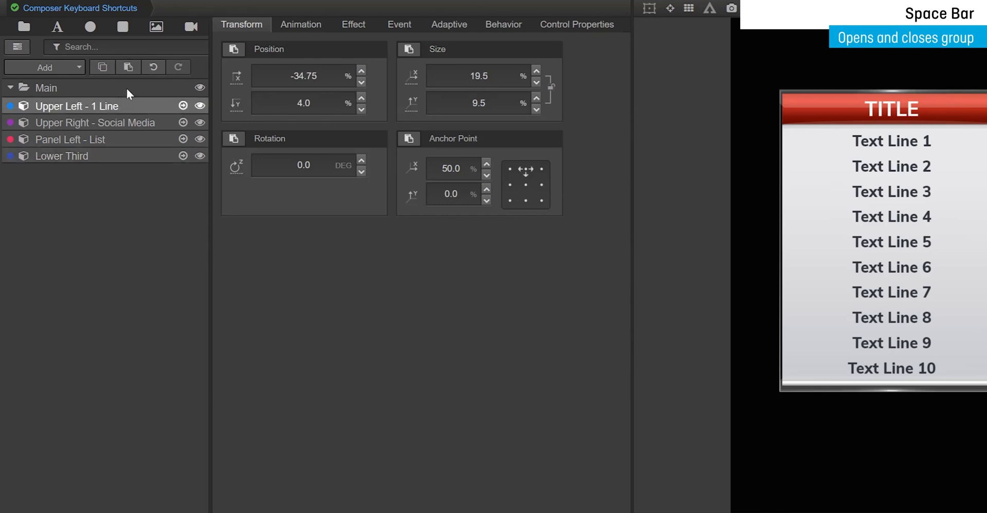
click(127, 89)
key(space)
key(space)
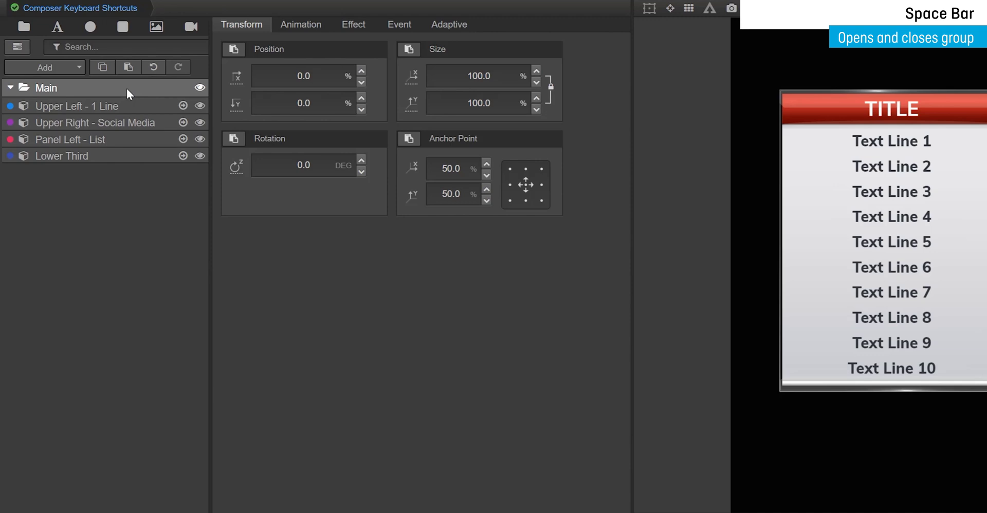
key(space)
key(space)
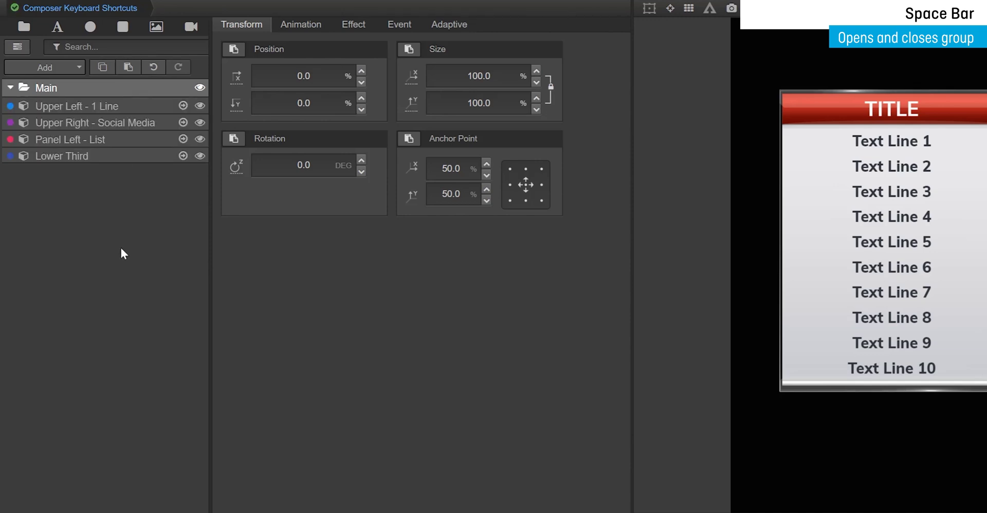
key(h)
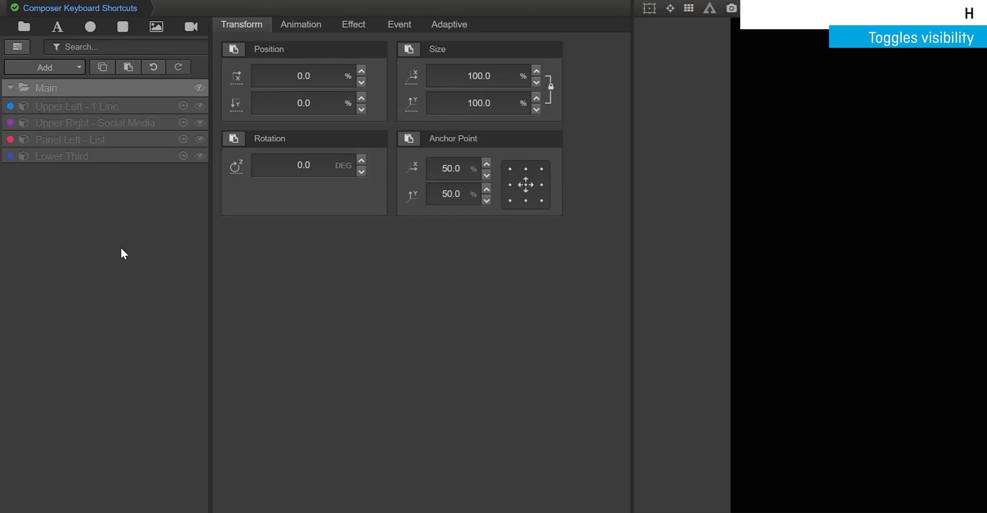
key(h)
key(Down)
key(h)
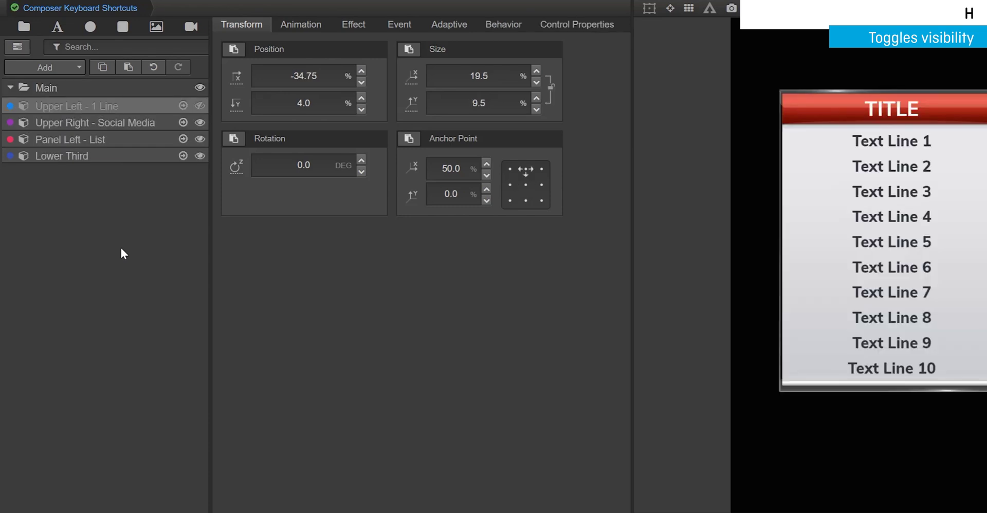
key(h)
key(Down)
key(h)
key(h)
key(Down)
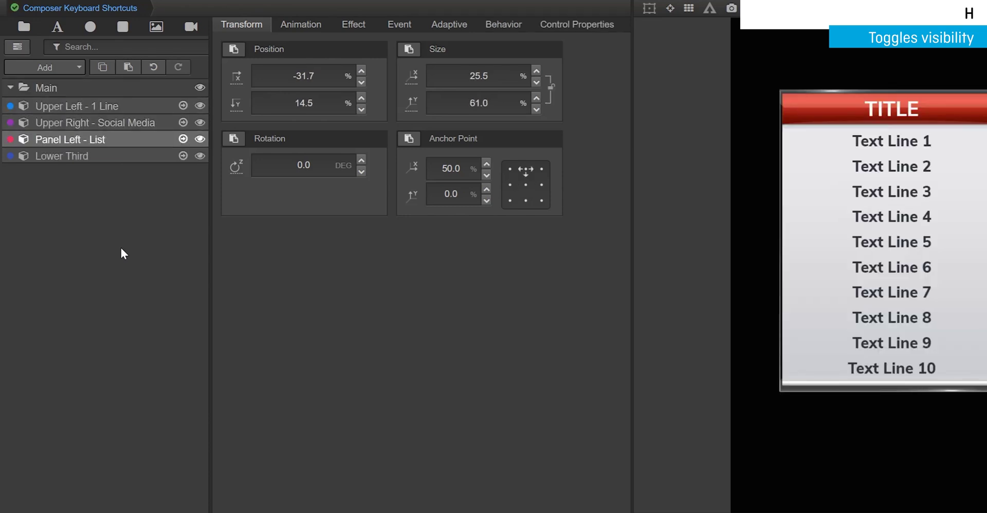
key(h)
key(h)
key(Down)
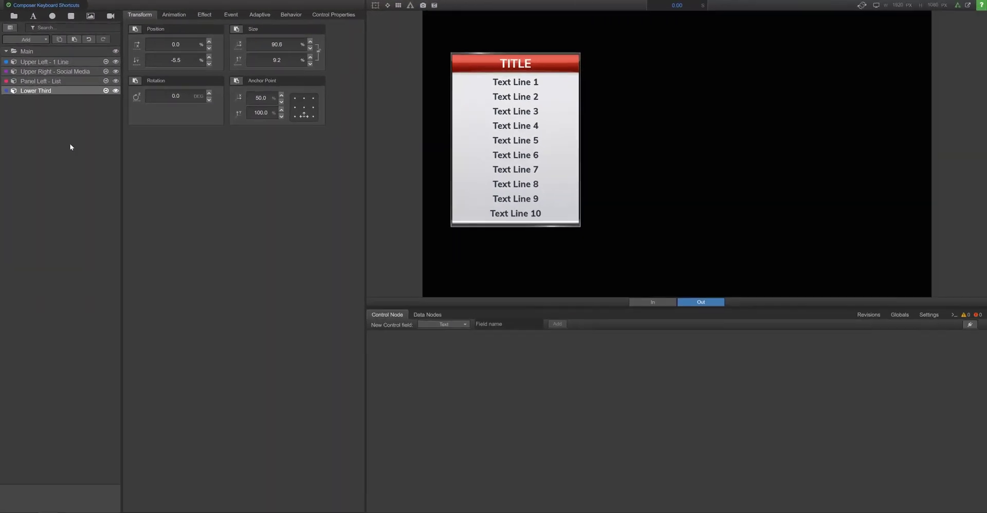
key(Up)
key(Up)
key(Up)
key(Up)
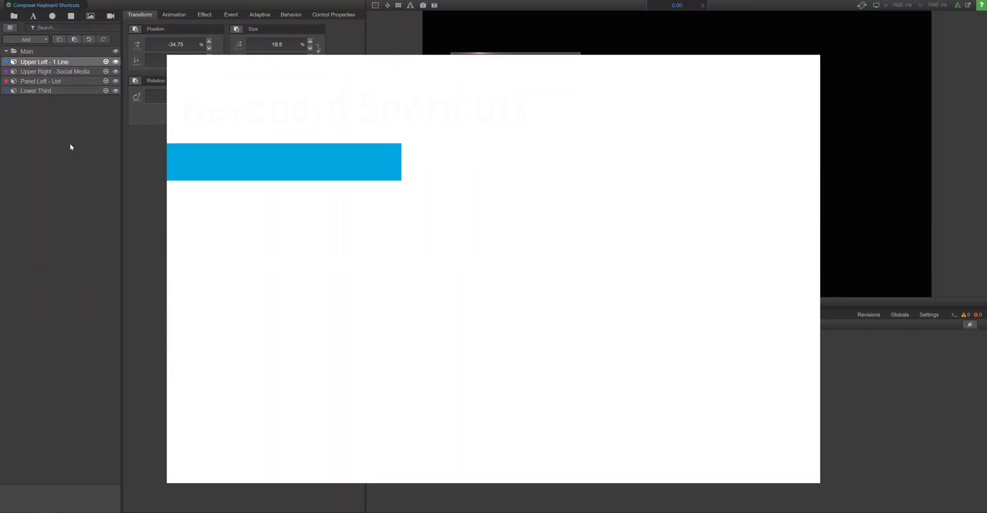
key(Down)
key(Return)
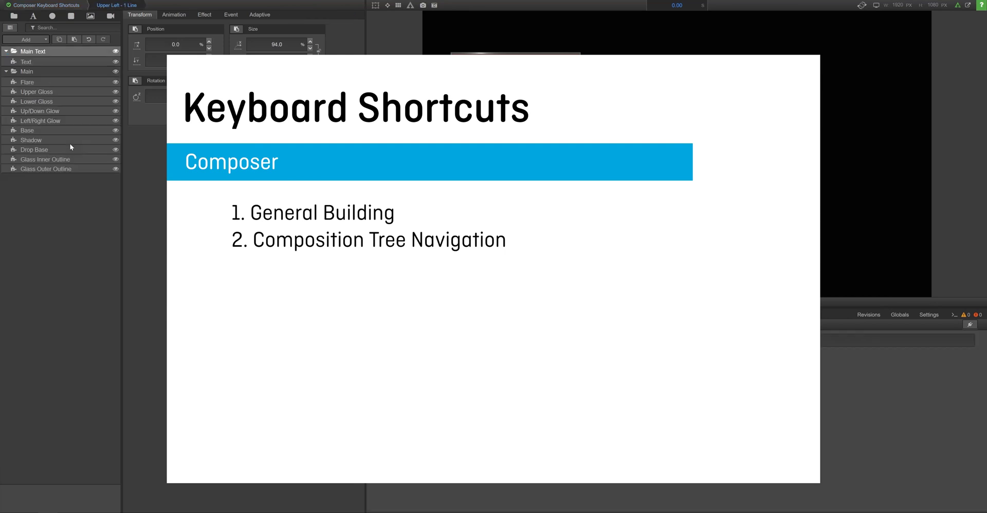
key(Escape)
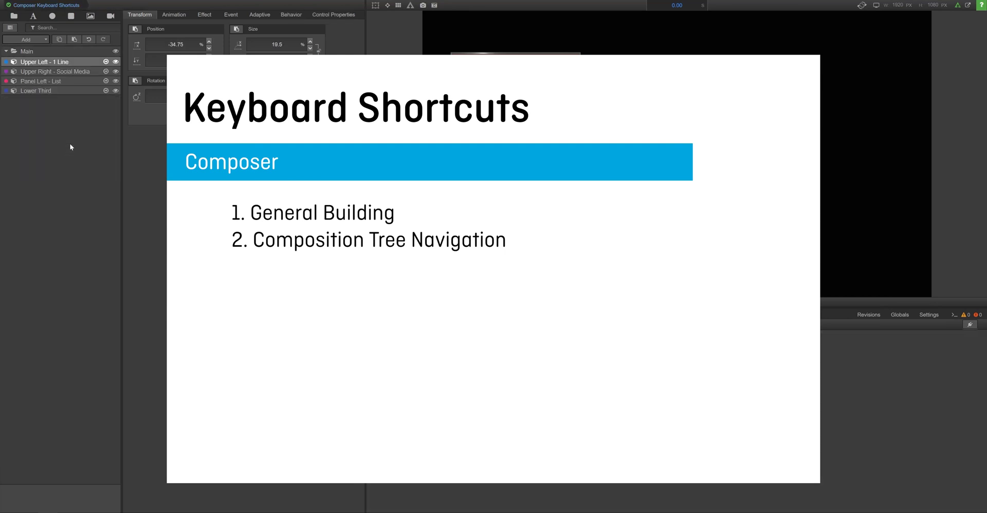
key(Down)
key(Return)
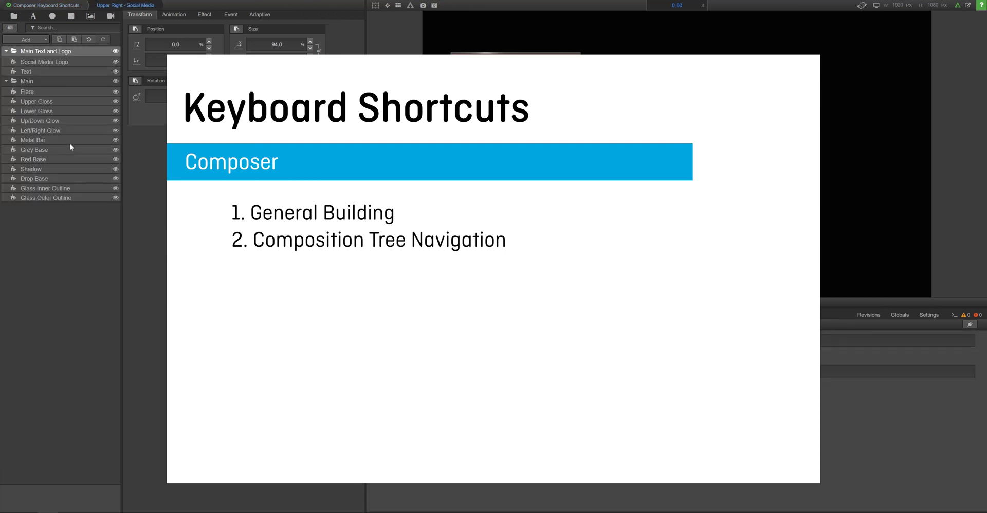
key(Escape)
key(Down)
key(Return)
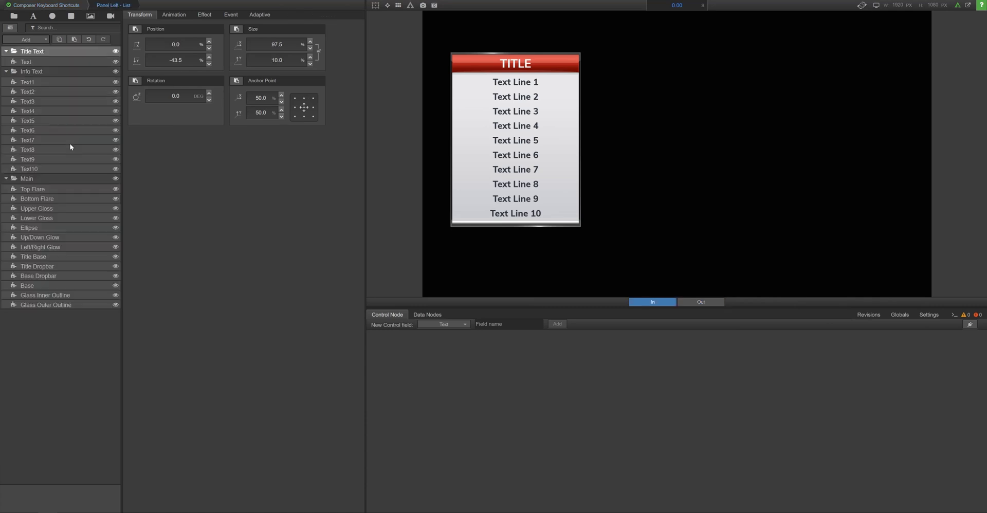
key(Escape)
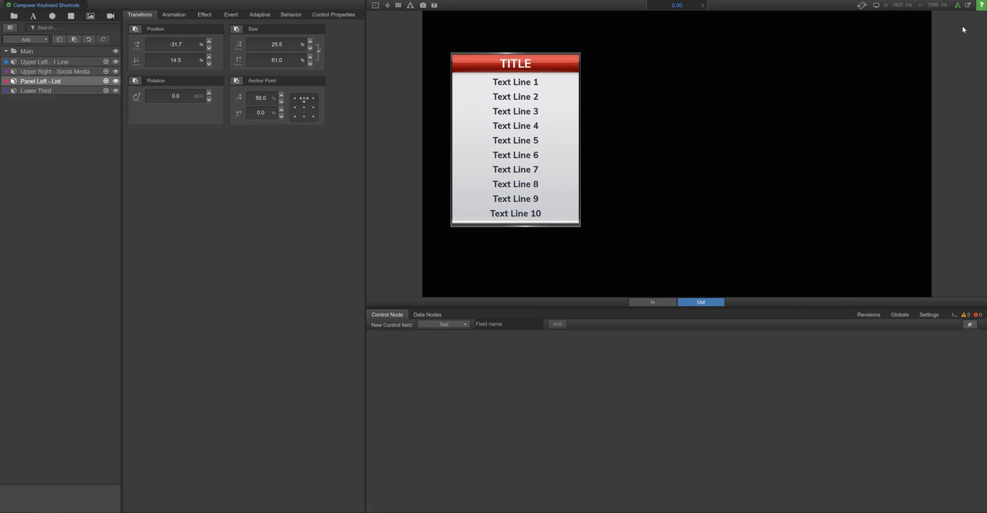
Open the Support help panel from the green ? button at the top right.
click(980, 7)
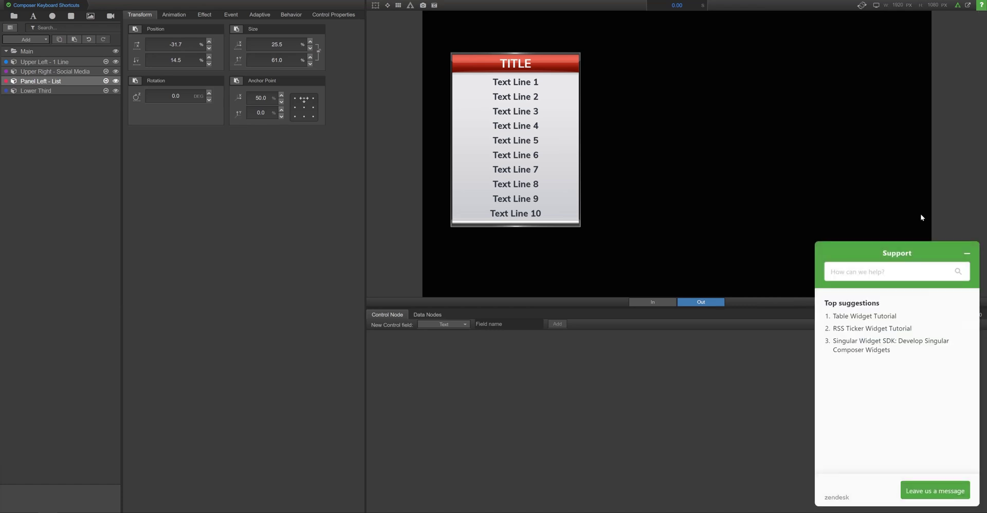